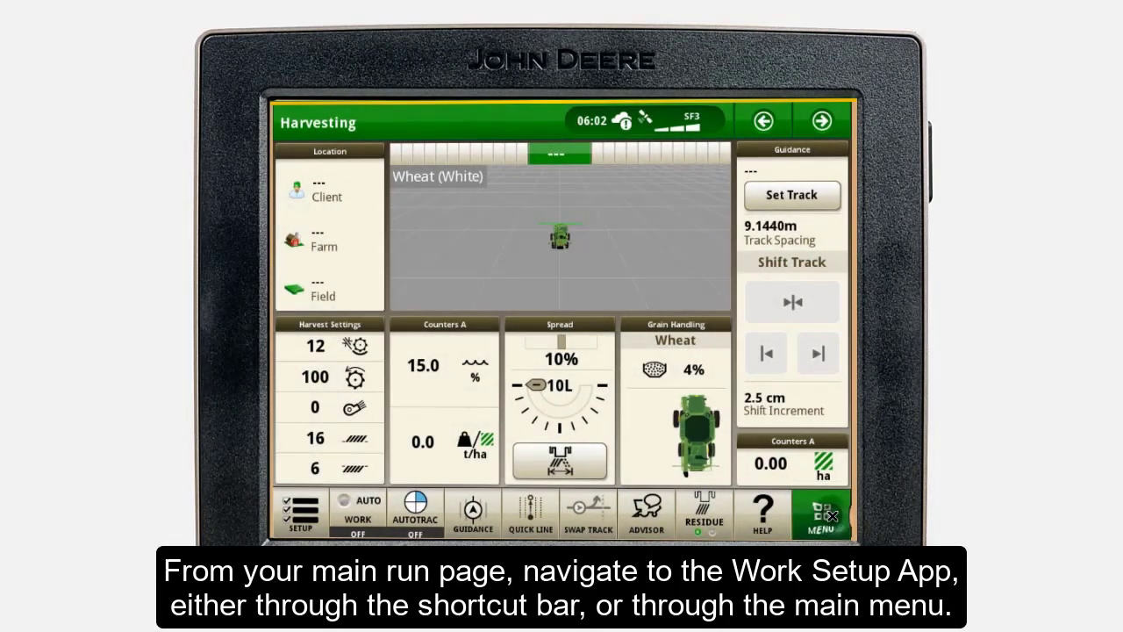
Step: Open the Work Setup app from the main menu's Applications list
click(832, 516)
click(363, 225)
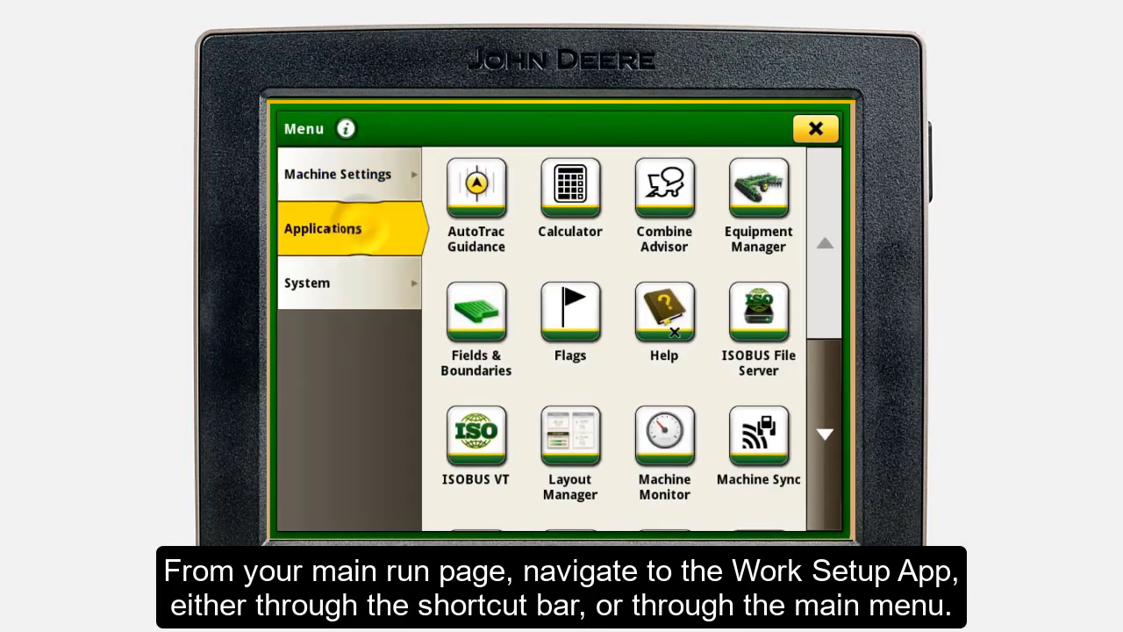
click(824, 383)
click(472, 443)
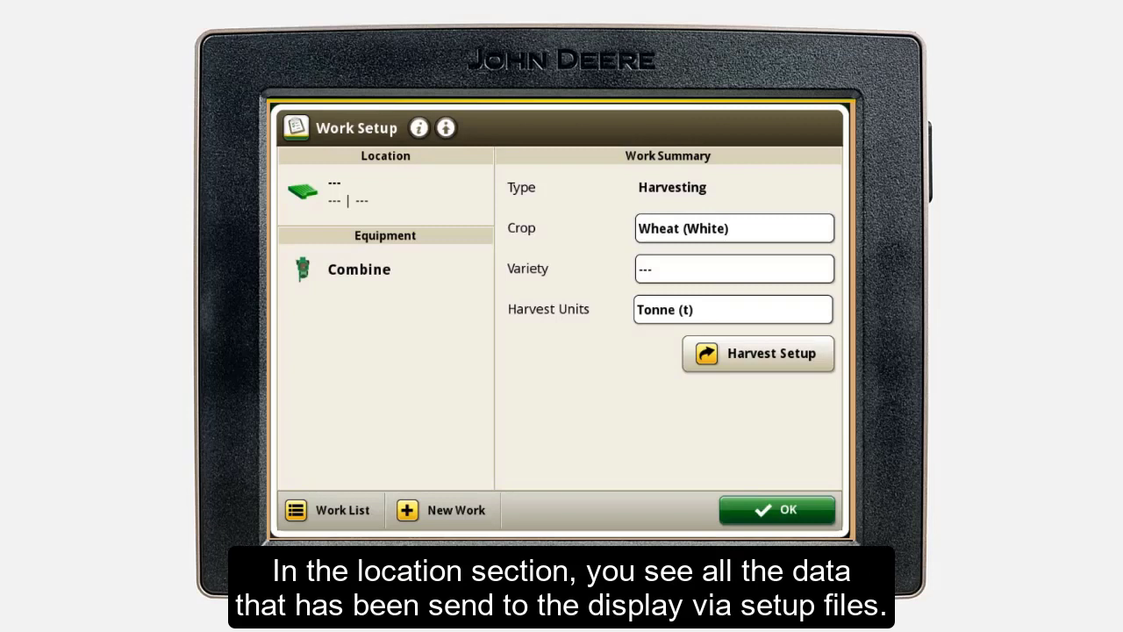
Step: Open the Location options, preview the South 40 boundary, then browse all clients, farms and fields
click(360, 189)
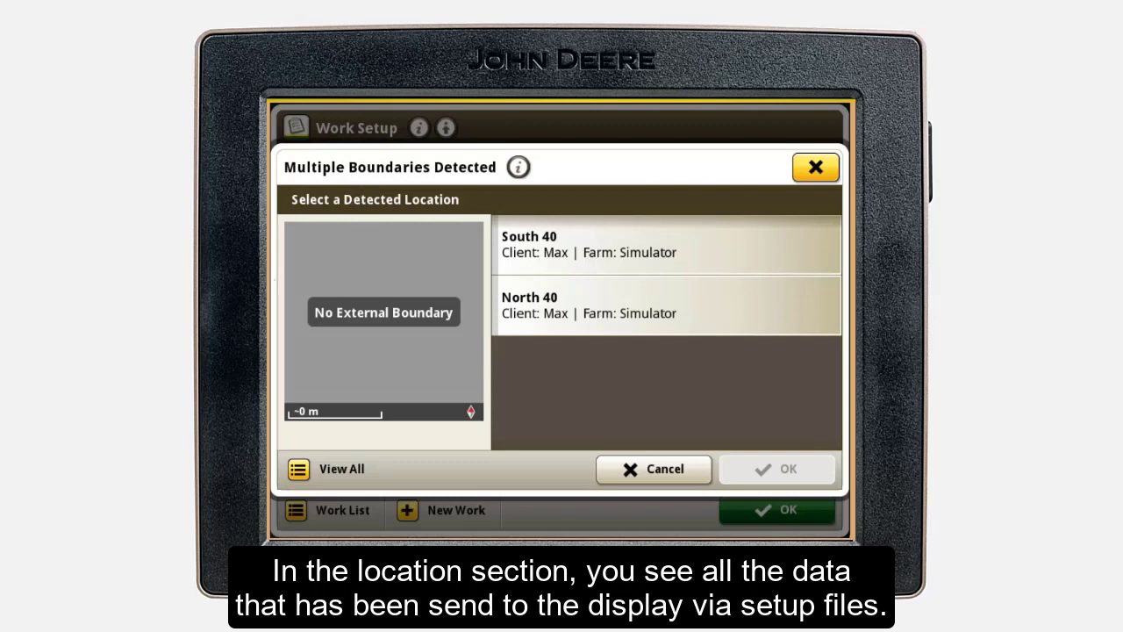
click(735, 242)
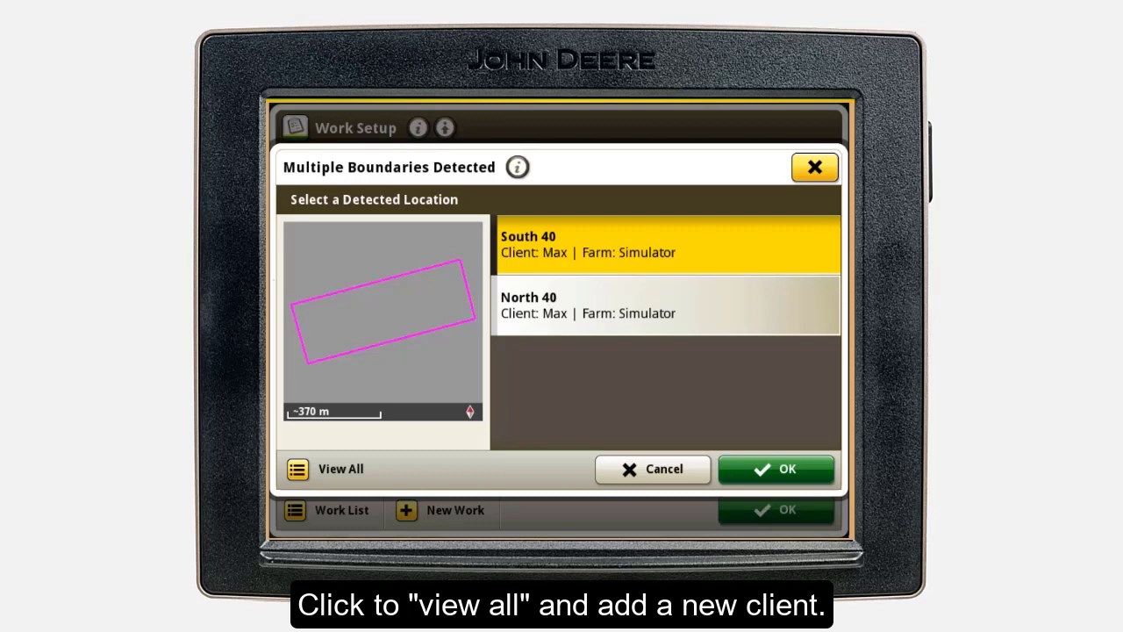
click(298, 470)
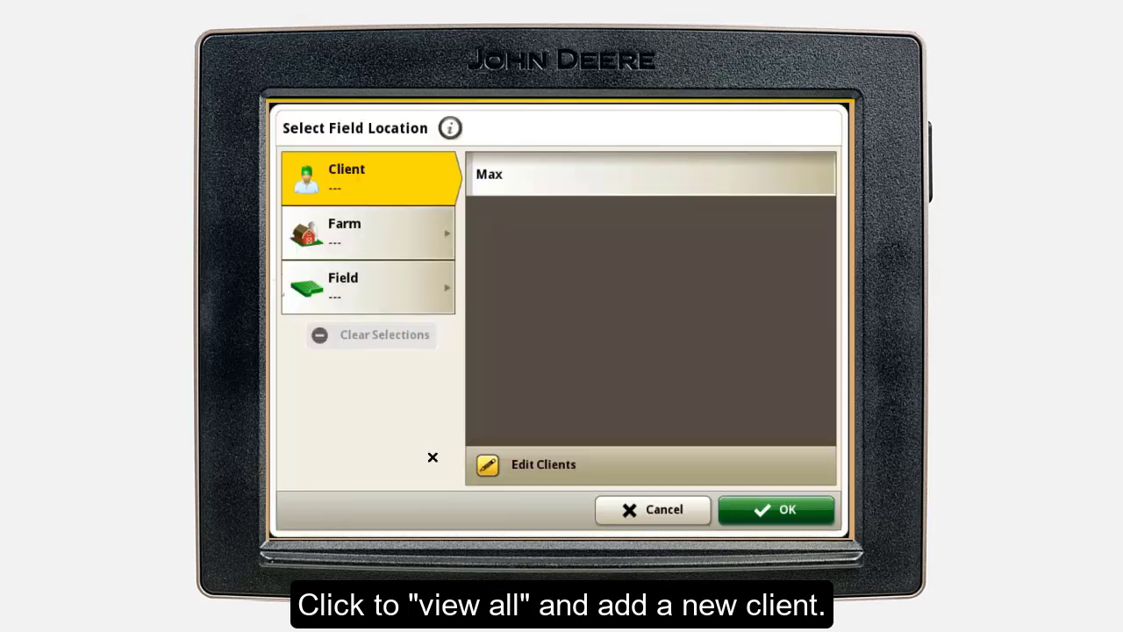
Step: Add a new client and enter the client's name
click(491, 464)
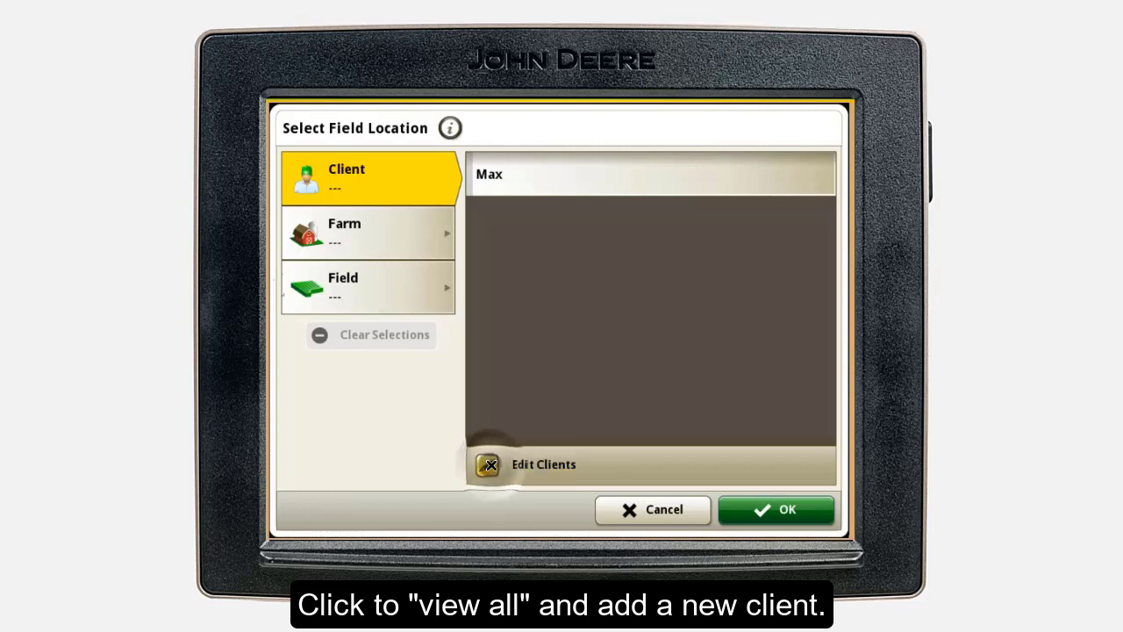
click(375, 480)
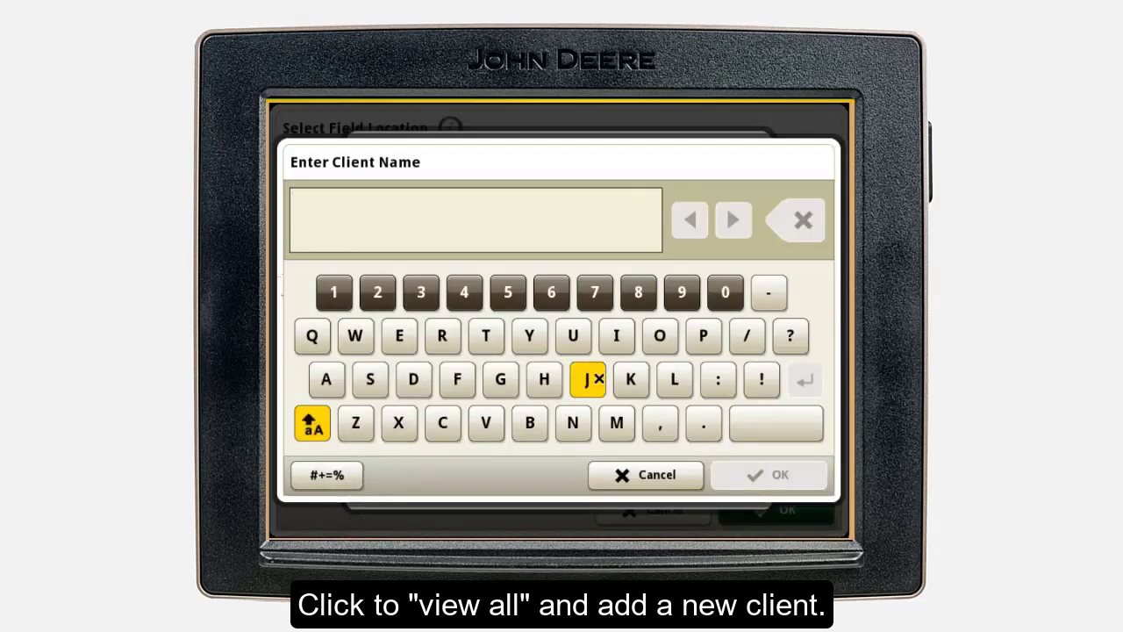
click(587, 379)
click(660, 336)
click(544, 379)
click(573, 422)
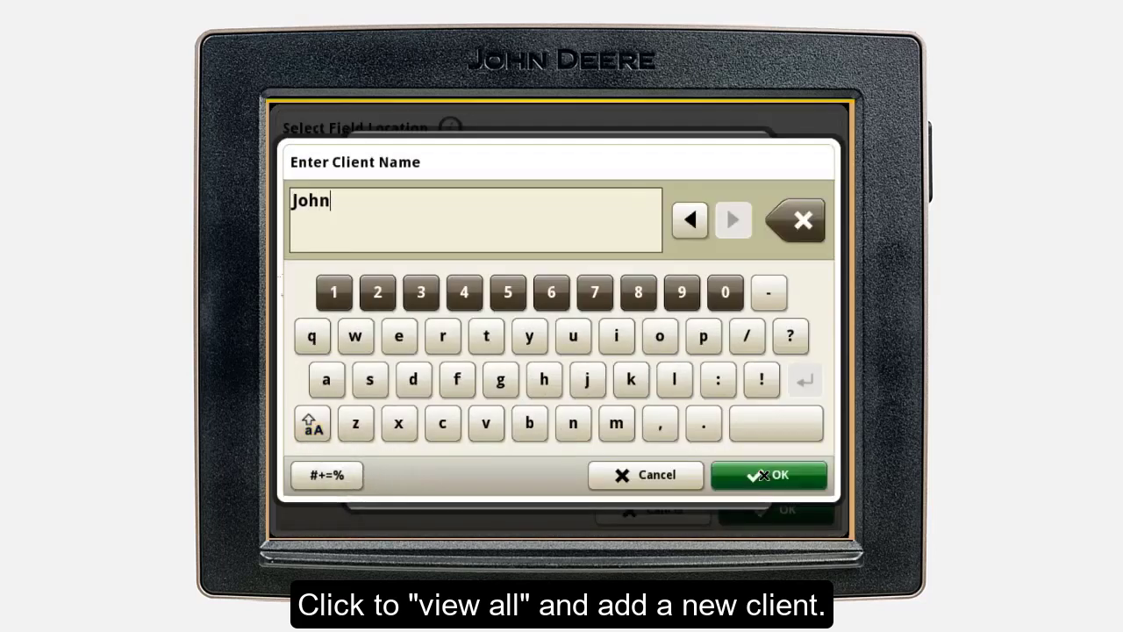
click(769, 474)
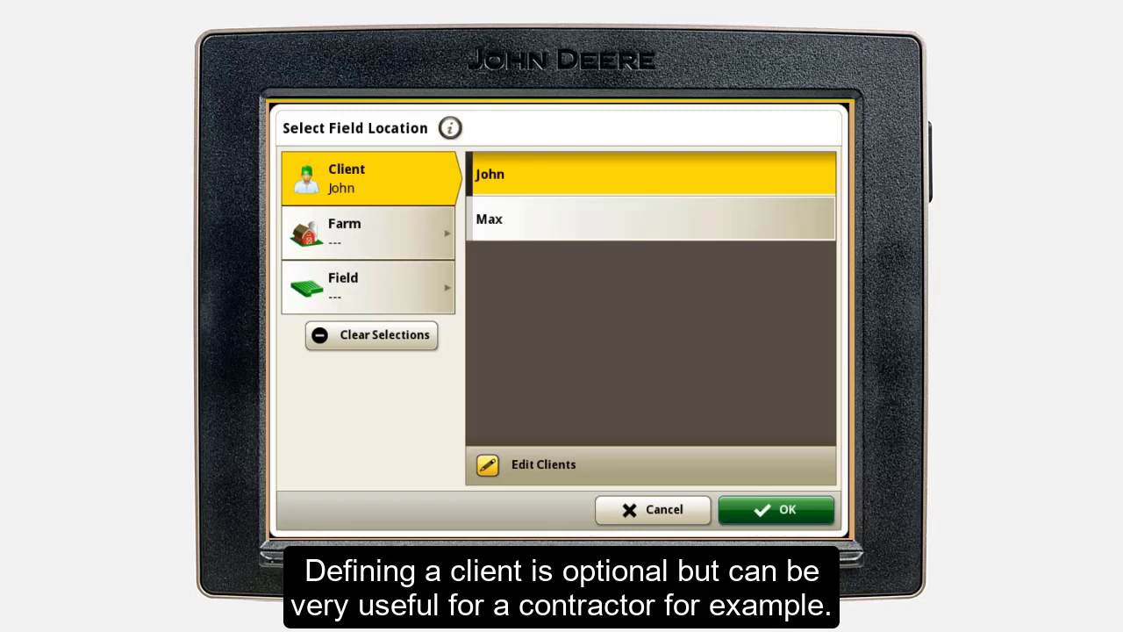
Step: Create and save a new farm named Smith Farm for that client
click(412, 236)
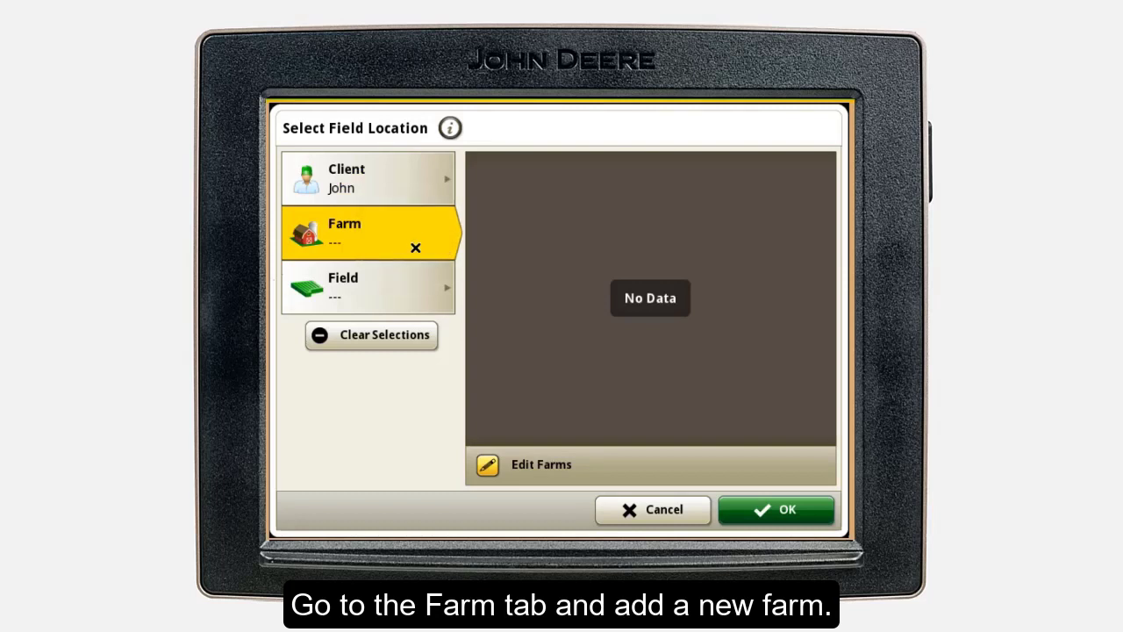
click(488, 462)
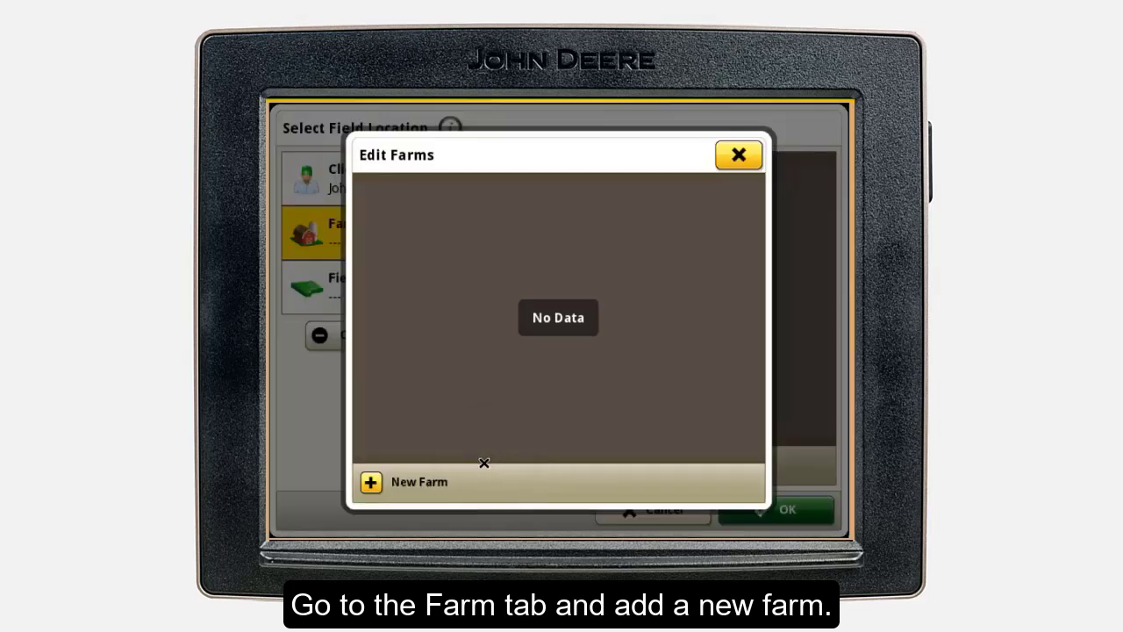
click(371, 481)
click(369, 378)
text(mith Farm)
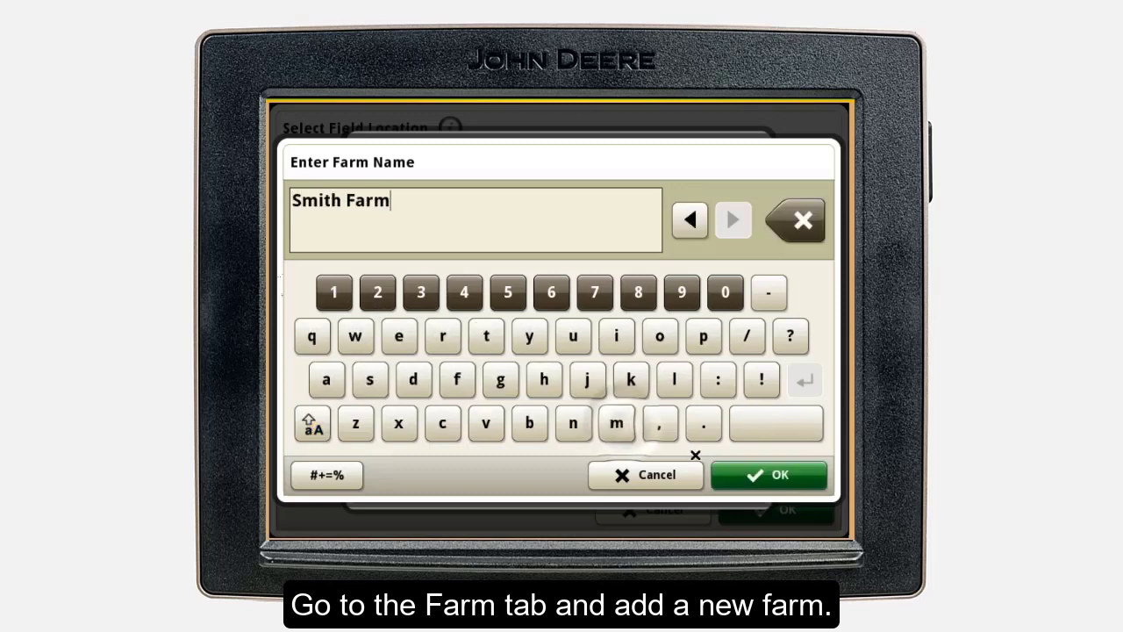
click(772, 474)
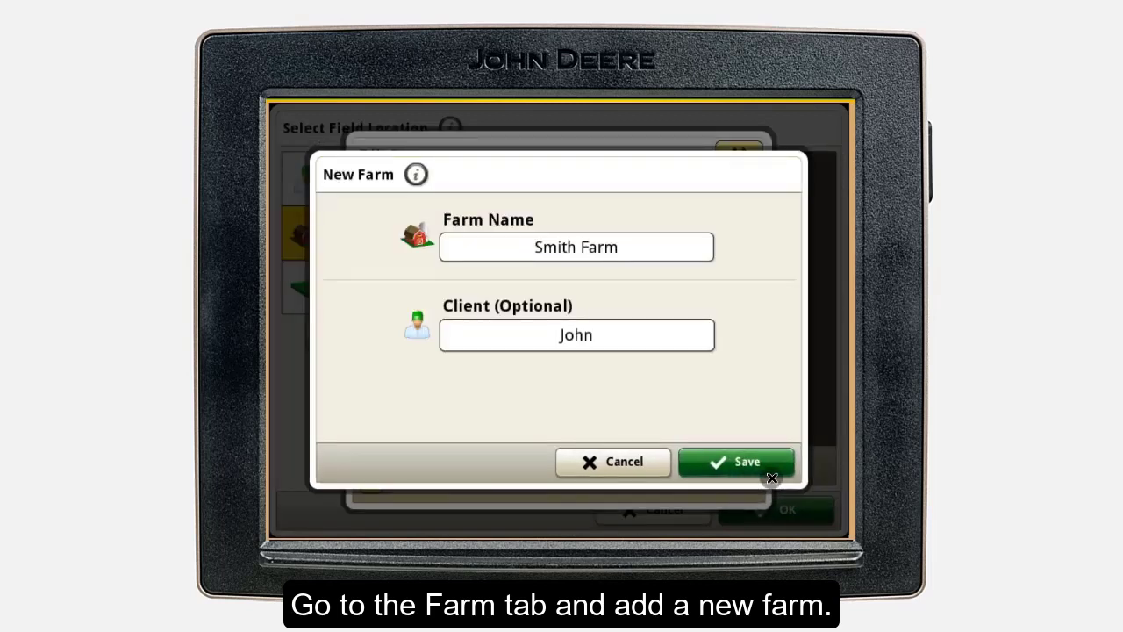
click(743, 462)
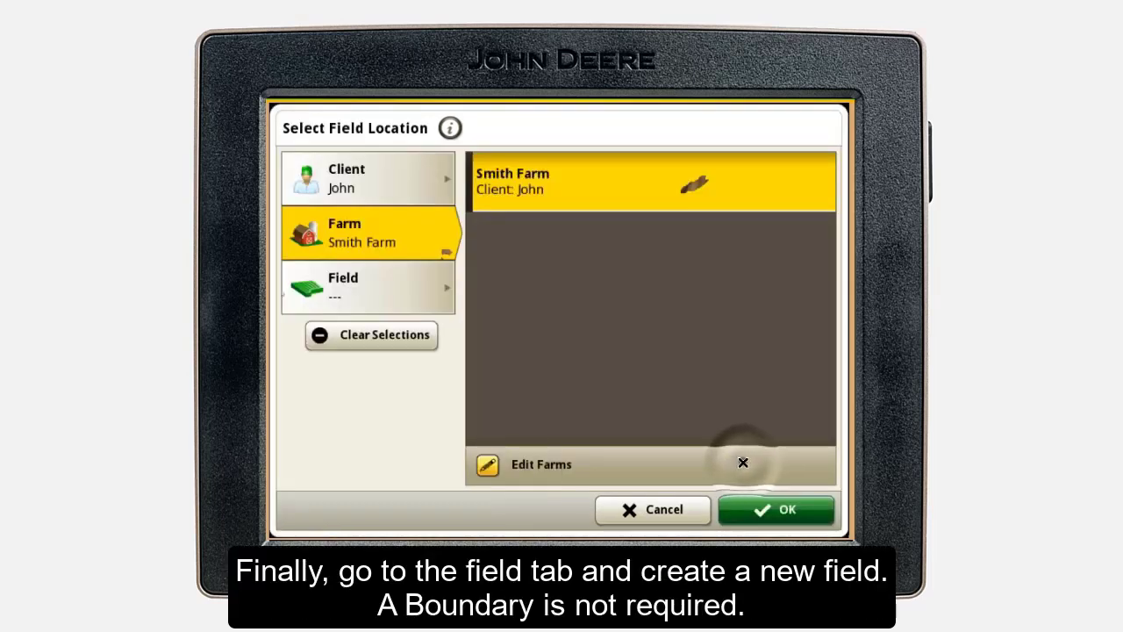
click(452, 283)
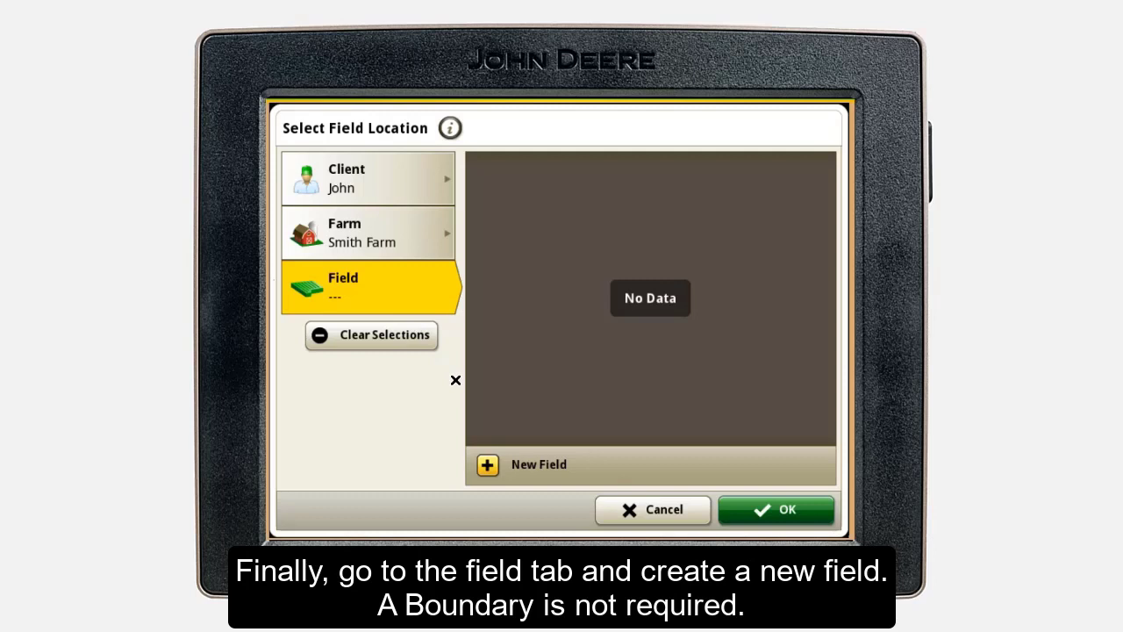
Step: Add and save the field North 60 and apply it as the work location
click(492, 463)
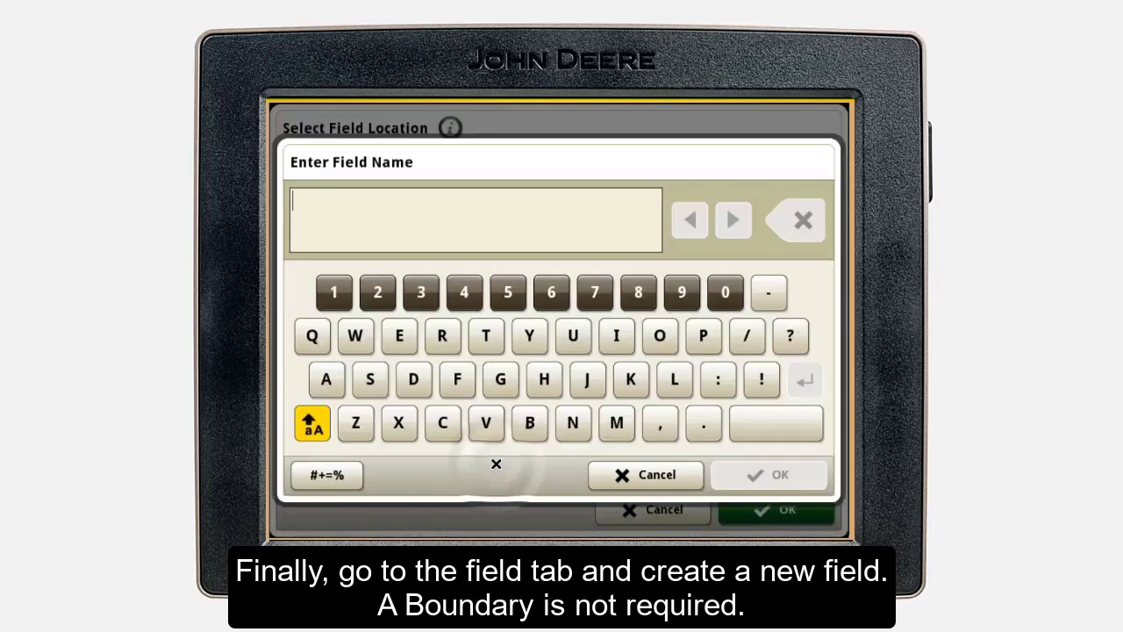
text(North 60)
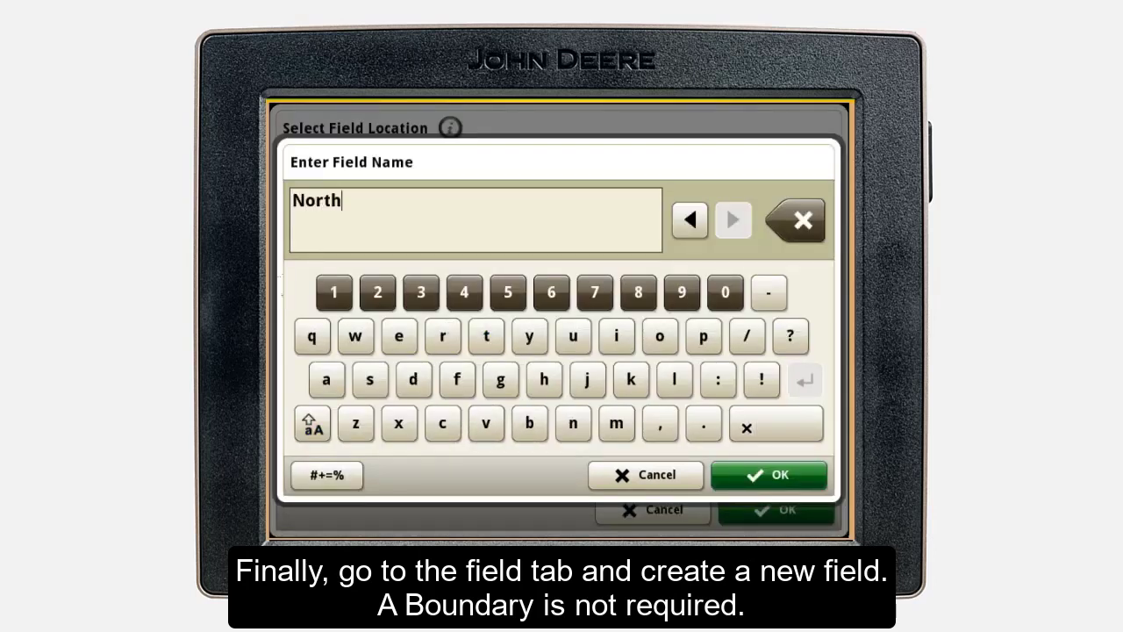
click(744, 478)
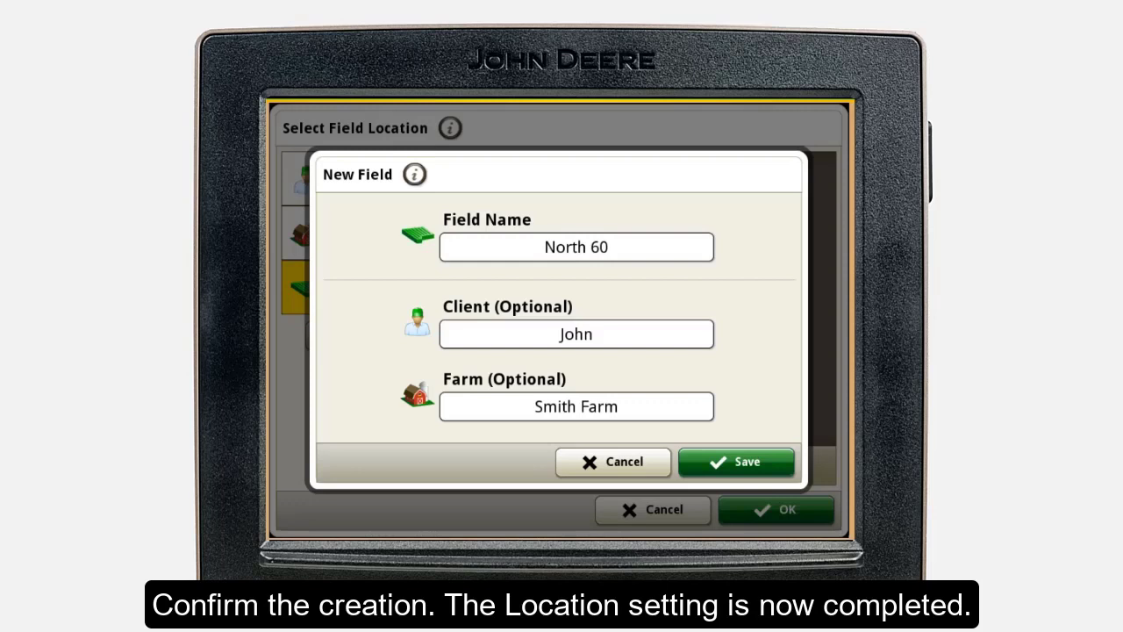
click(775, 463)
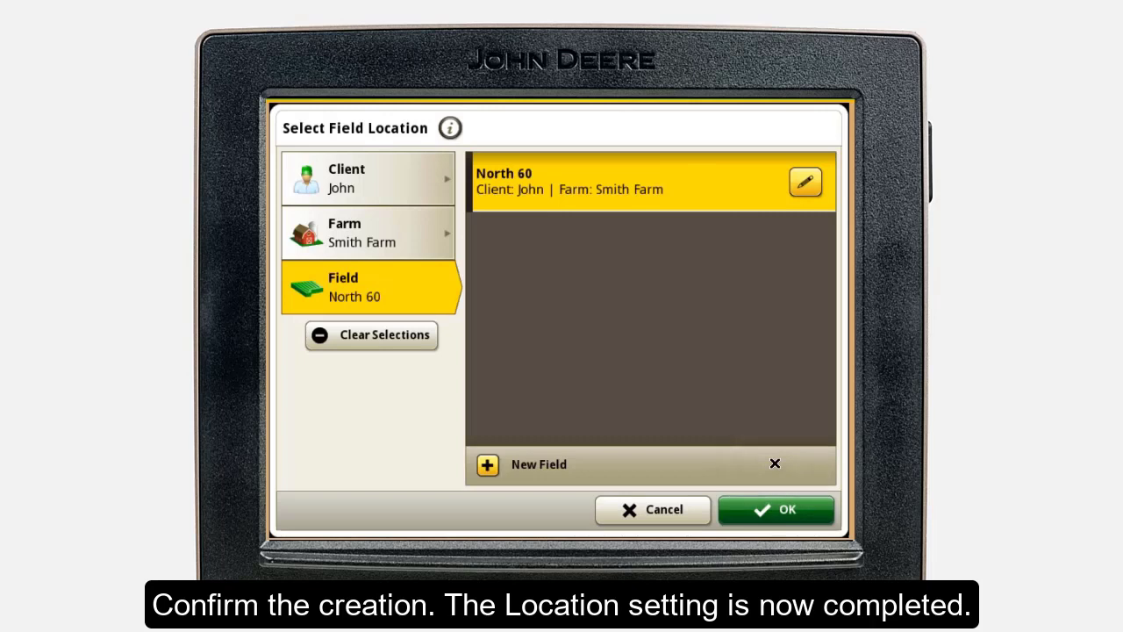
click(771, 507)
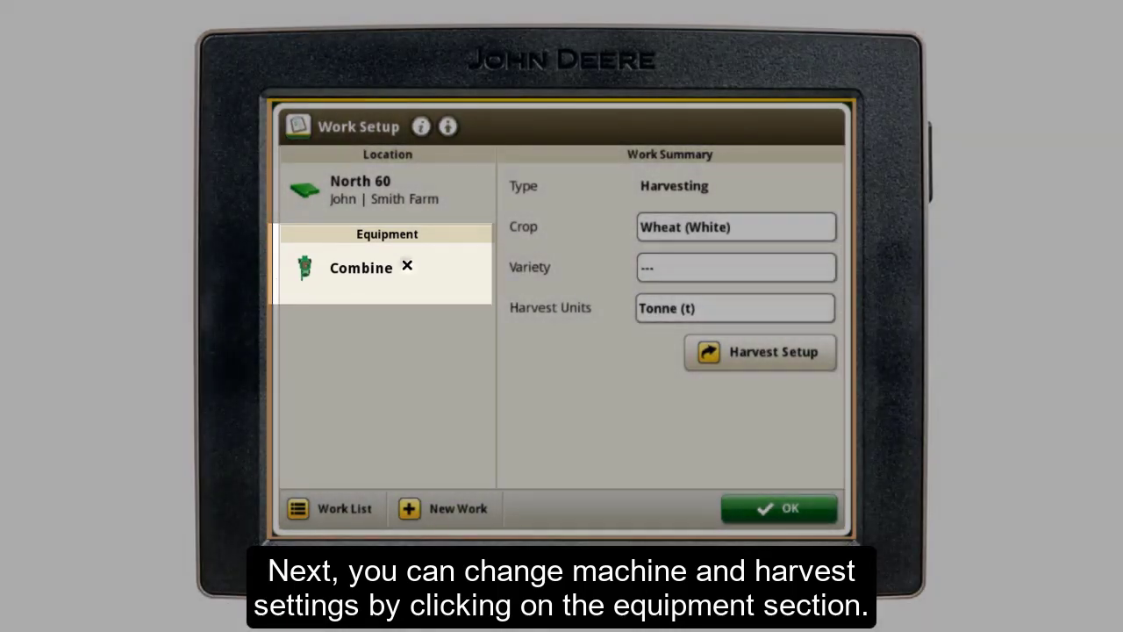
click(412, 263)
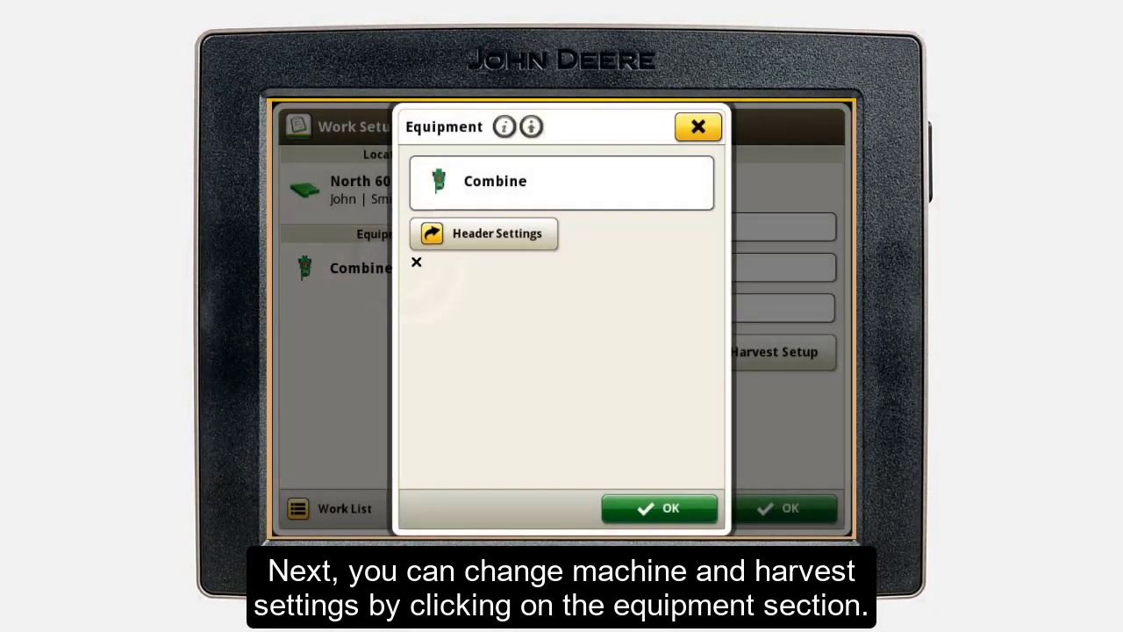
Step: Review the combine's GPS receiver and header offsets, then save the machine profile
click(667, 176)
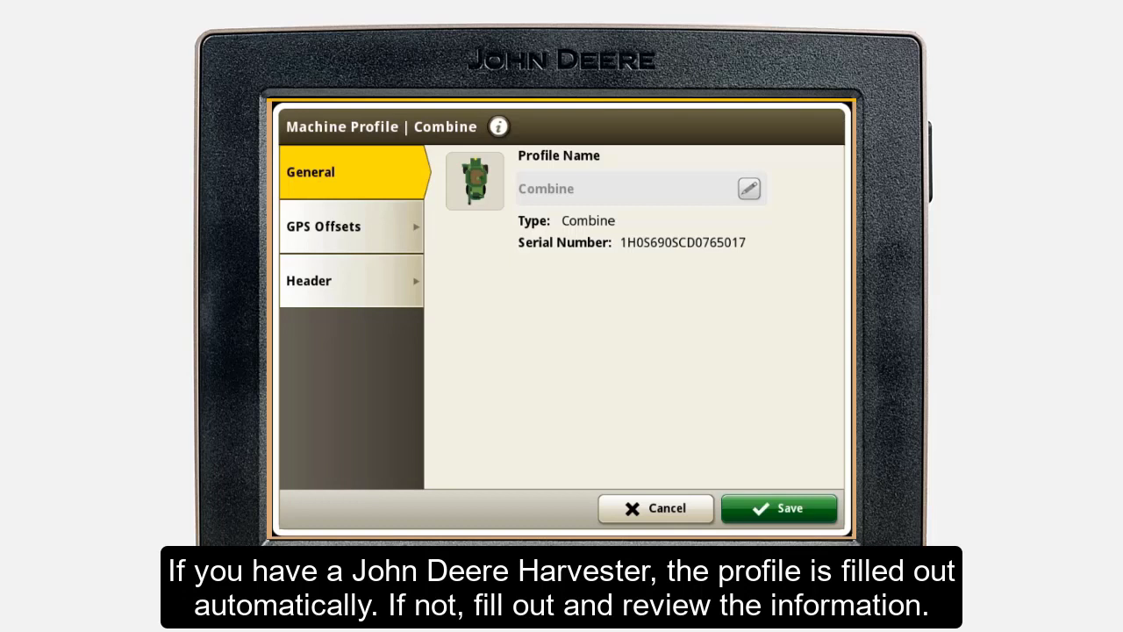
click(346, 225)
click(350, 294)
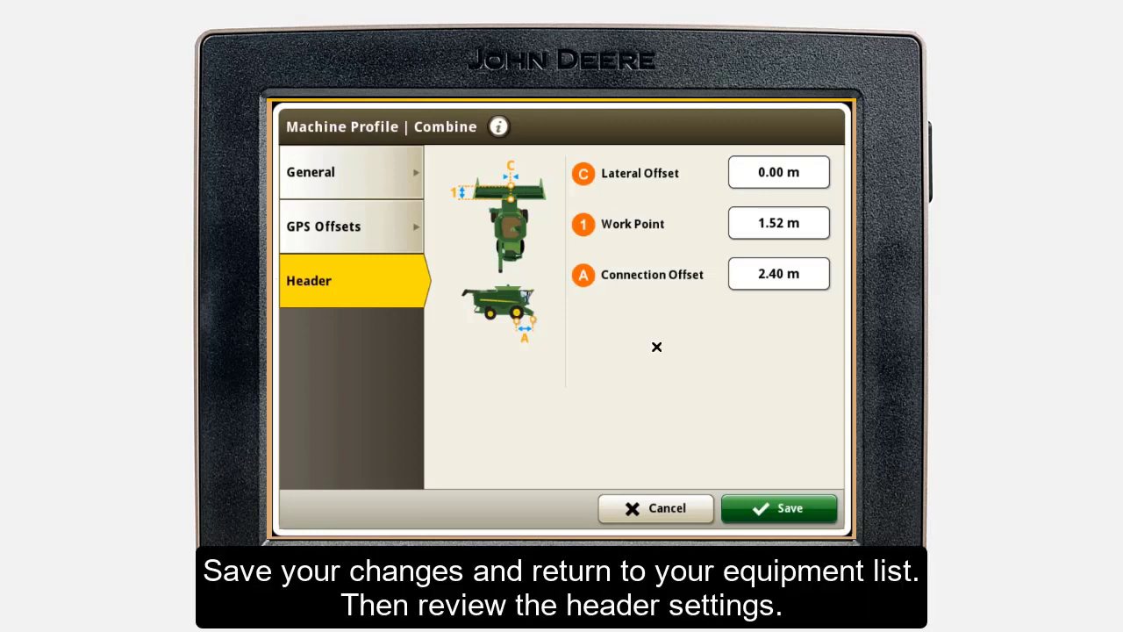
click(783, 508)
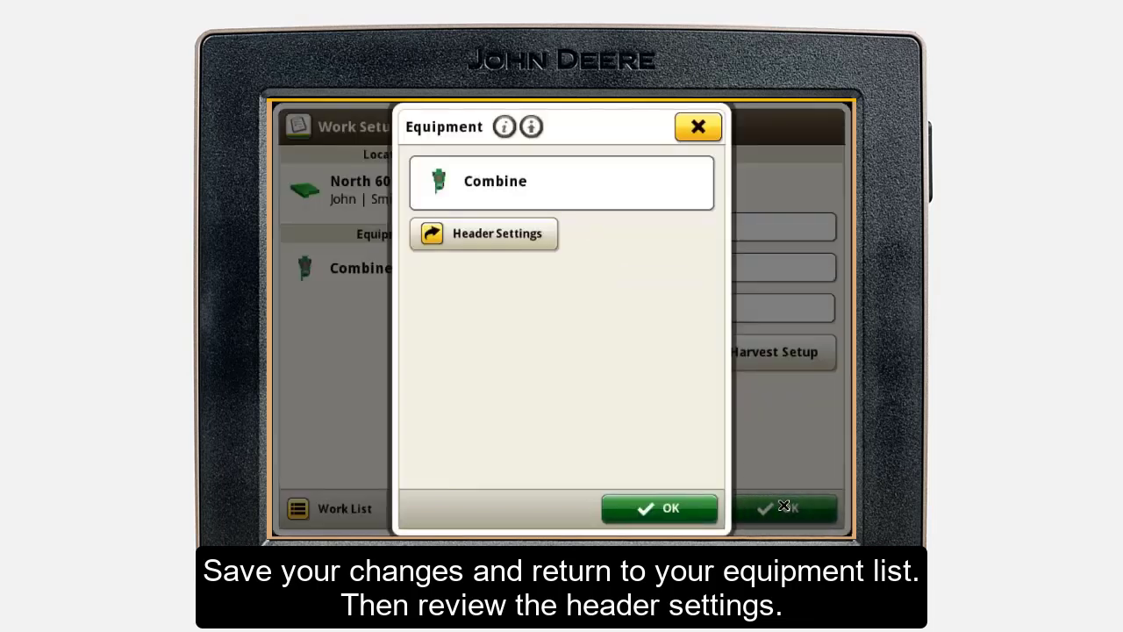
click(488, 238)
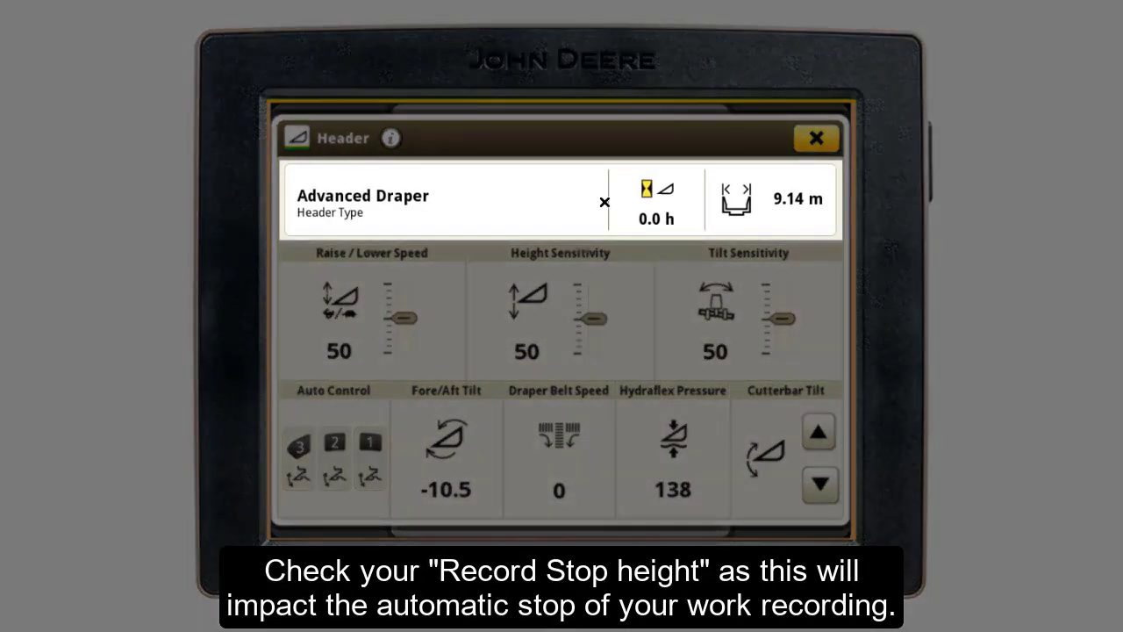
Step: Check the Advanced Draper header details, including the 50% record stop height, then close back to Work Setup
click(604, 202)
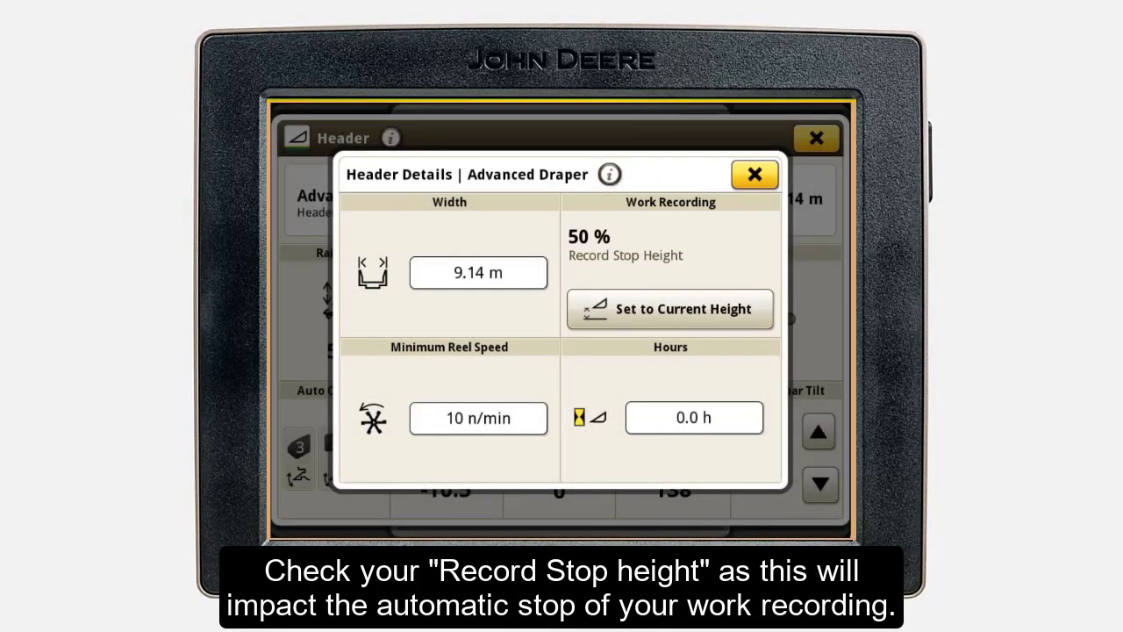
click(751, 171)
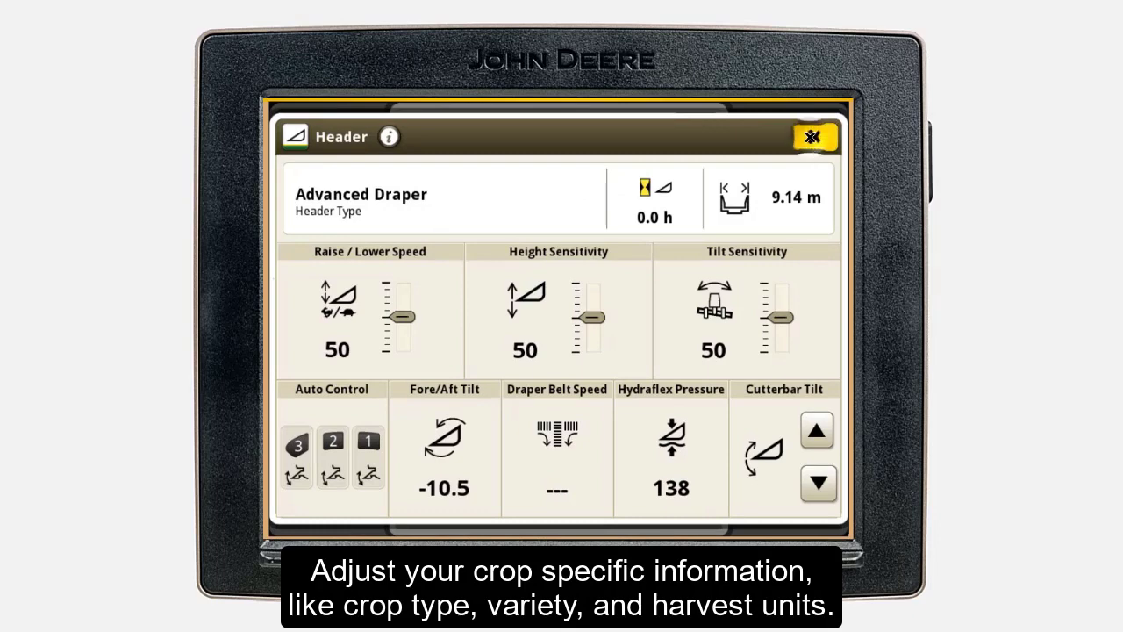
click(813, 137)
click(698, 128)
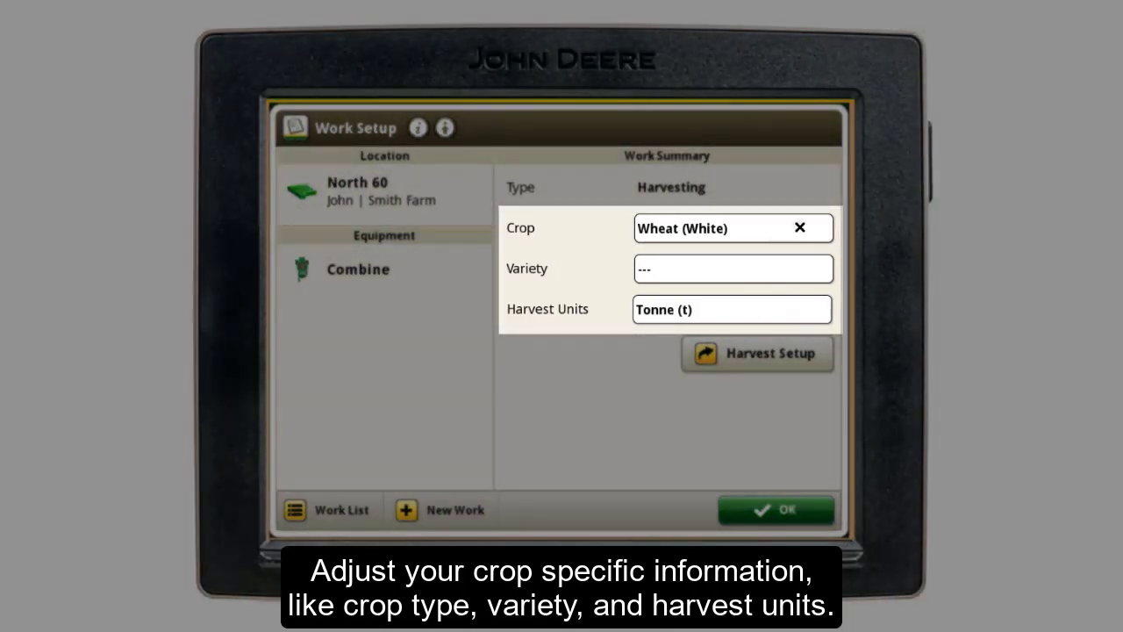
click(799, 228)
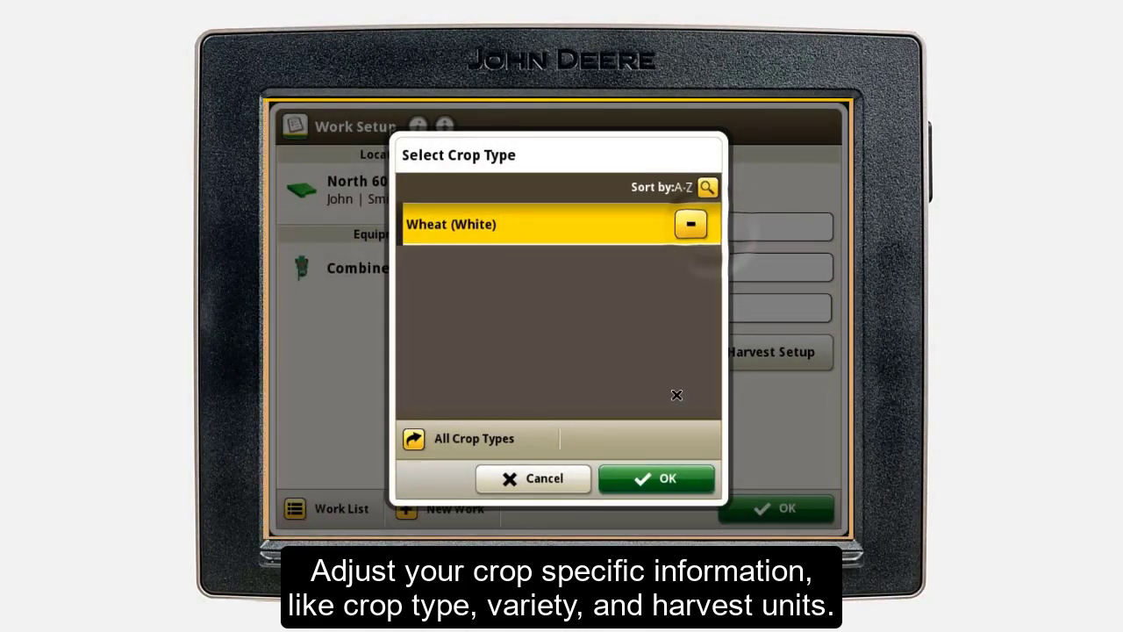
Step: Set the crop to Wheat (White), then add and select the new variety Anabel
click(478, 443)
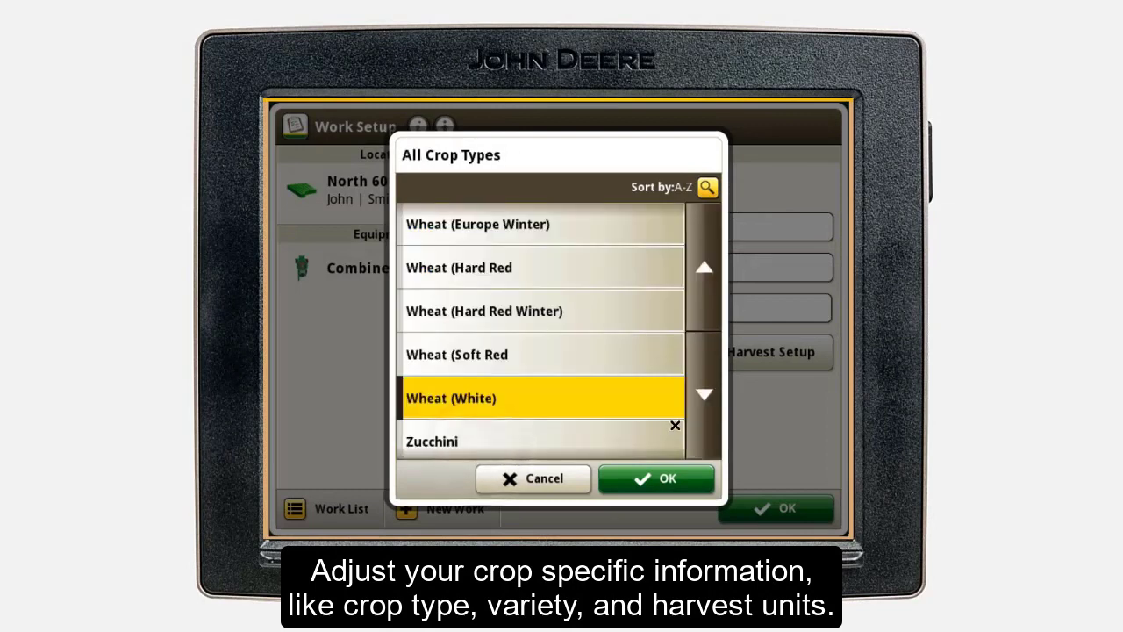
click(671, 474)
click(717, 266)
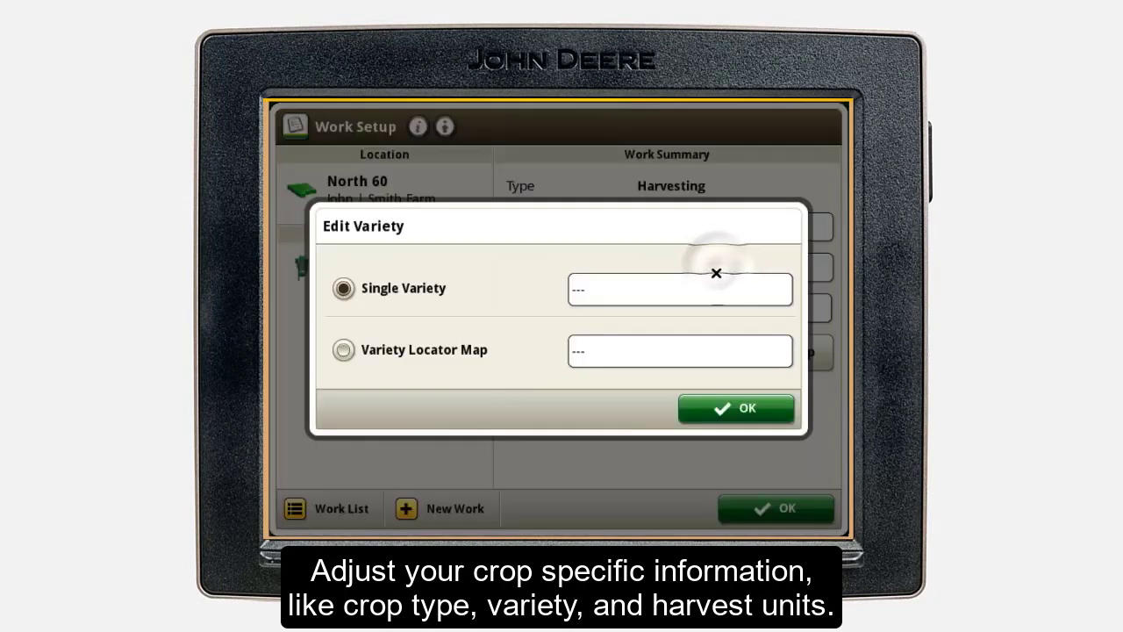
click(711, 288)
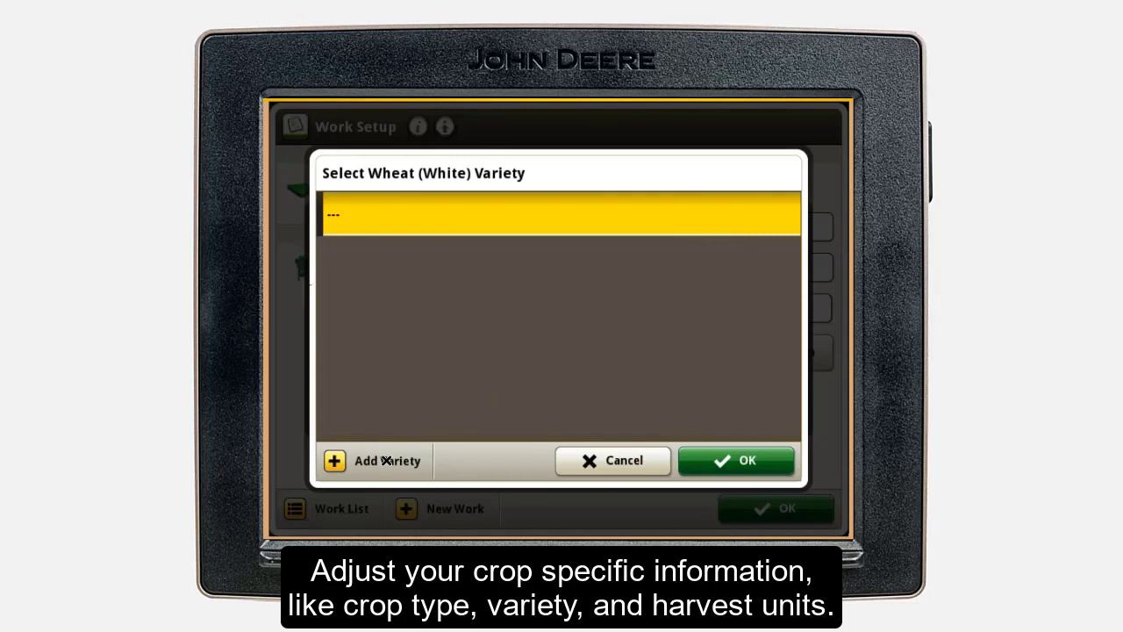
click(377, 461)
text(Anabel)
click(763, 473)
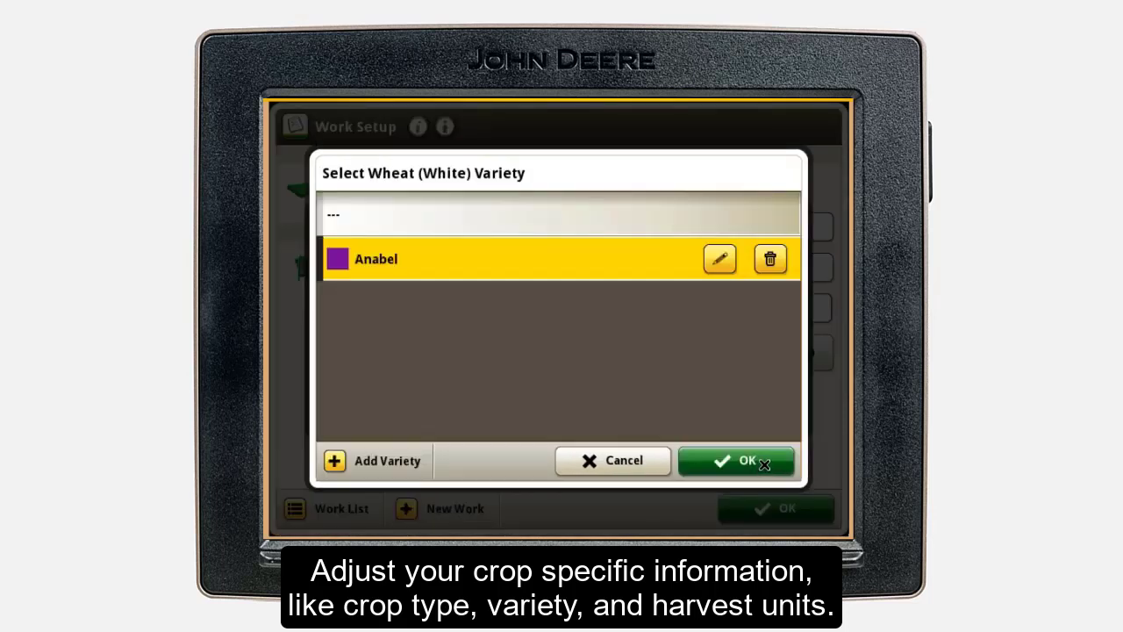
click(764, 464)
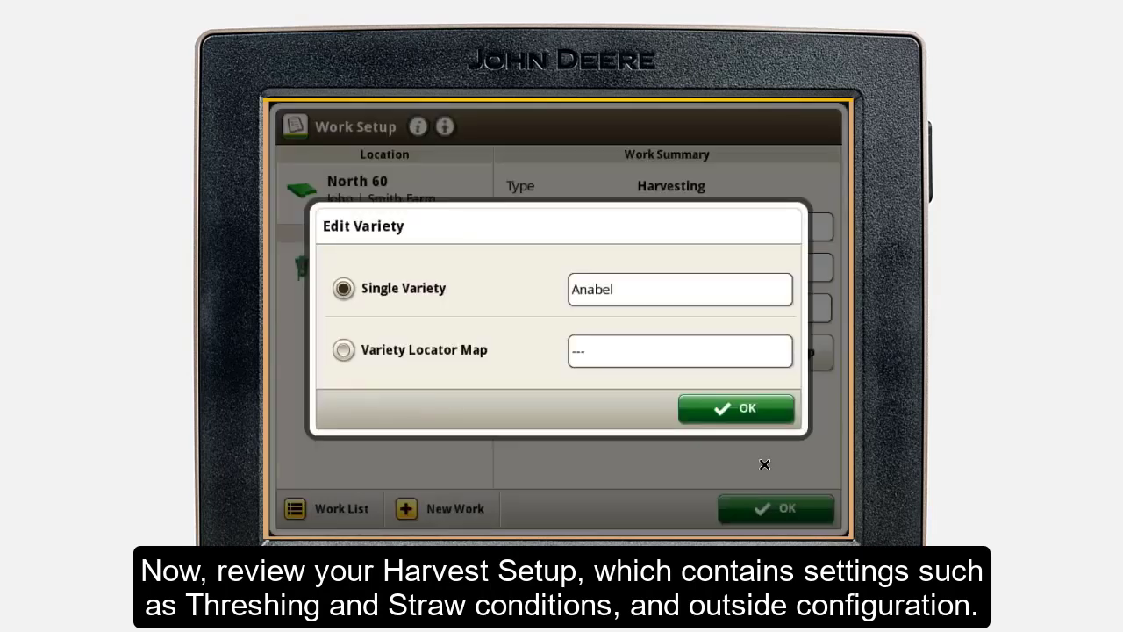
click(745, 413)
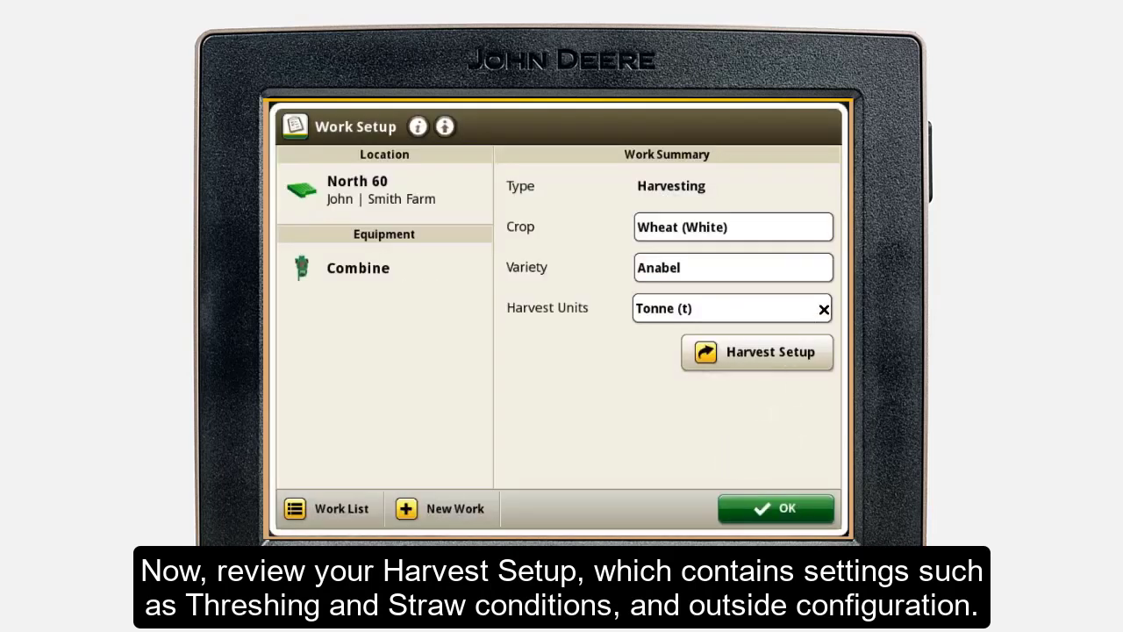
Step: Keep Tonne (t) as the harvest unit and open Harvest Setup
click(823, 309)
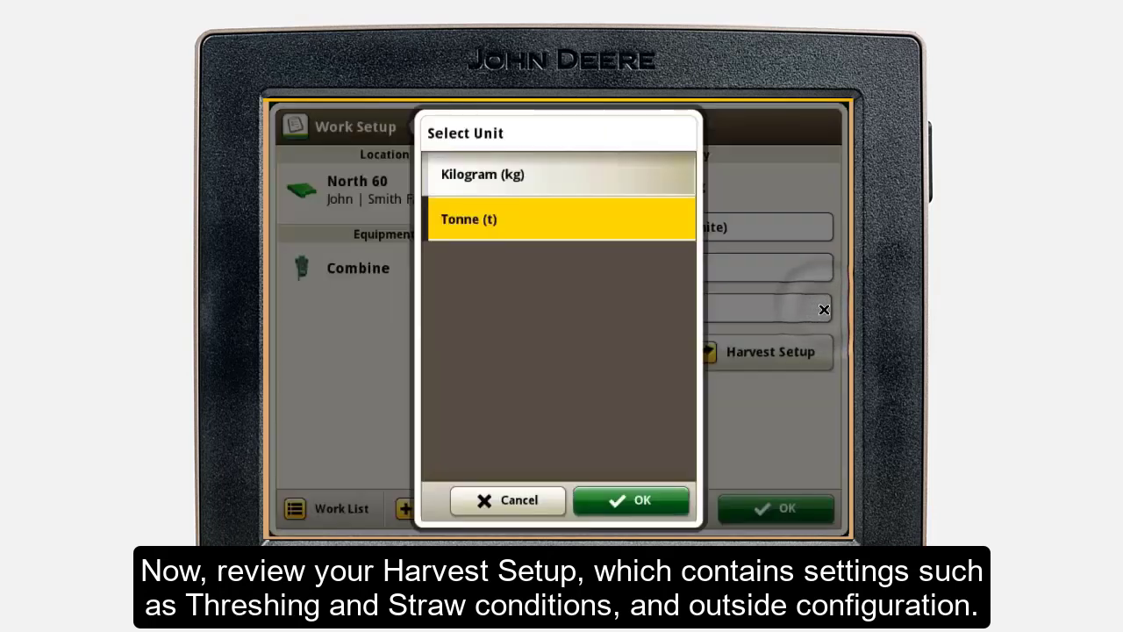
click(649, 501)
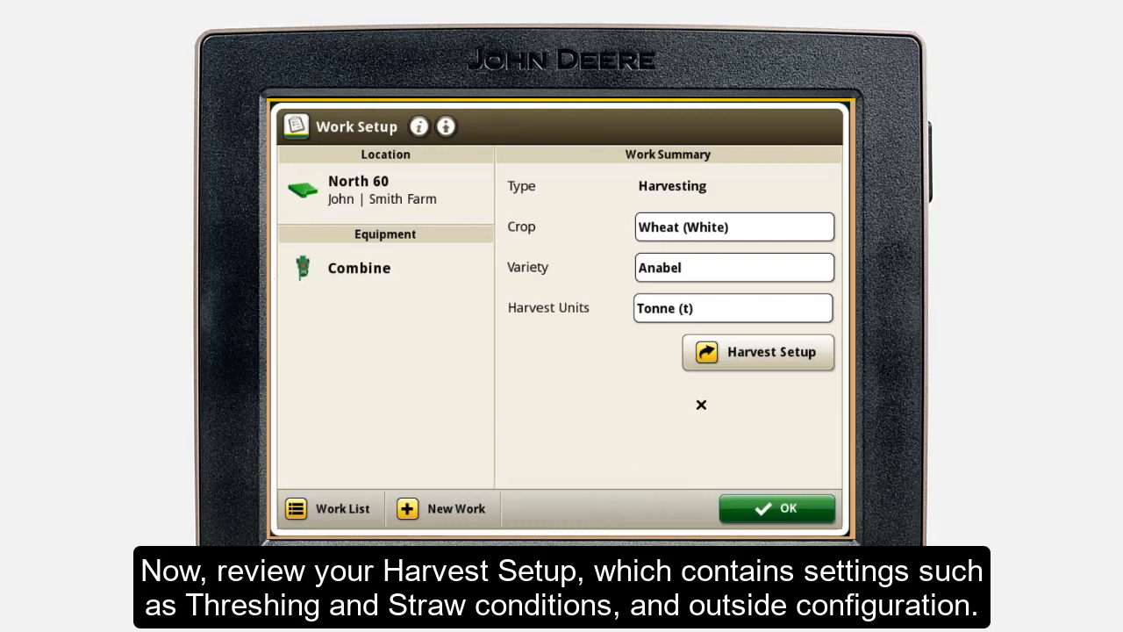
click(747, 352)
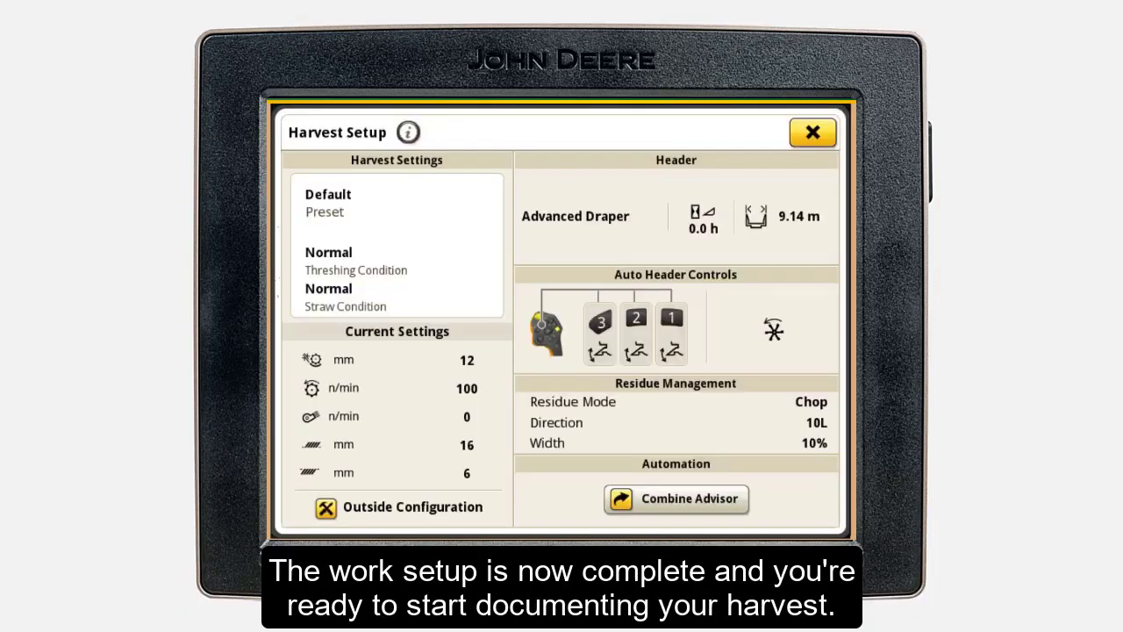
Step: Review Harvest Settings and Outside Configuration unchanged, then confirm Work Setup to reach the run page
click(449, 265)
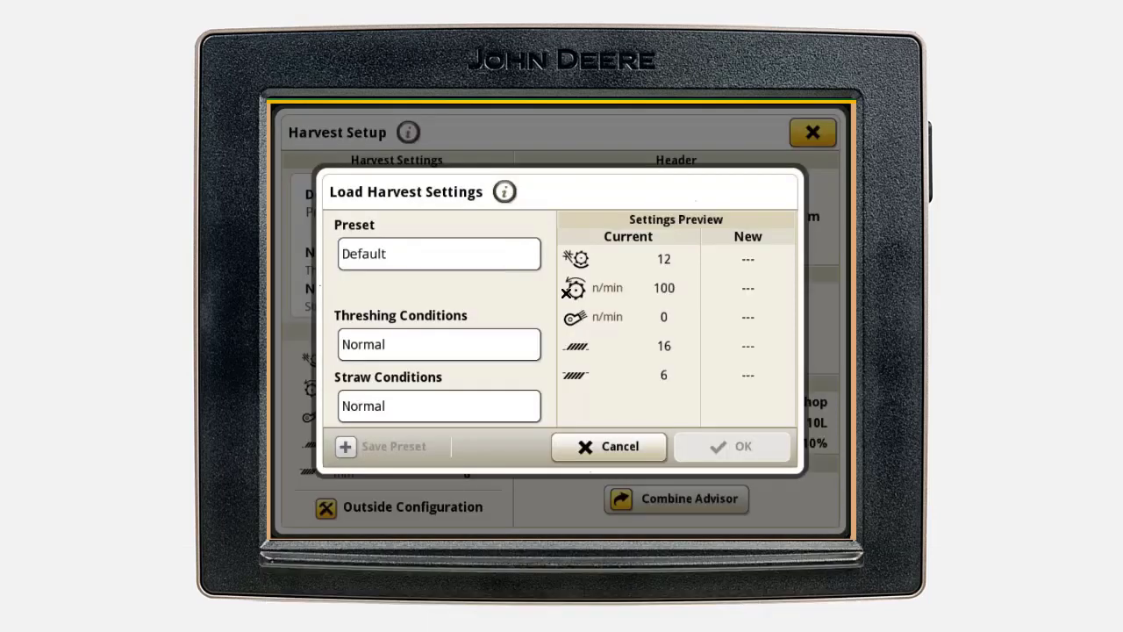
click(603, 444)
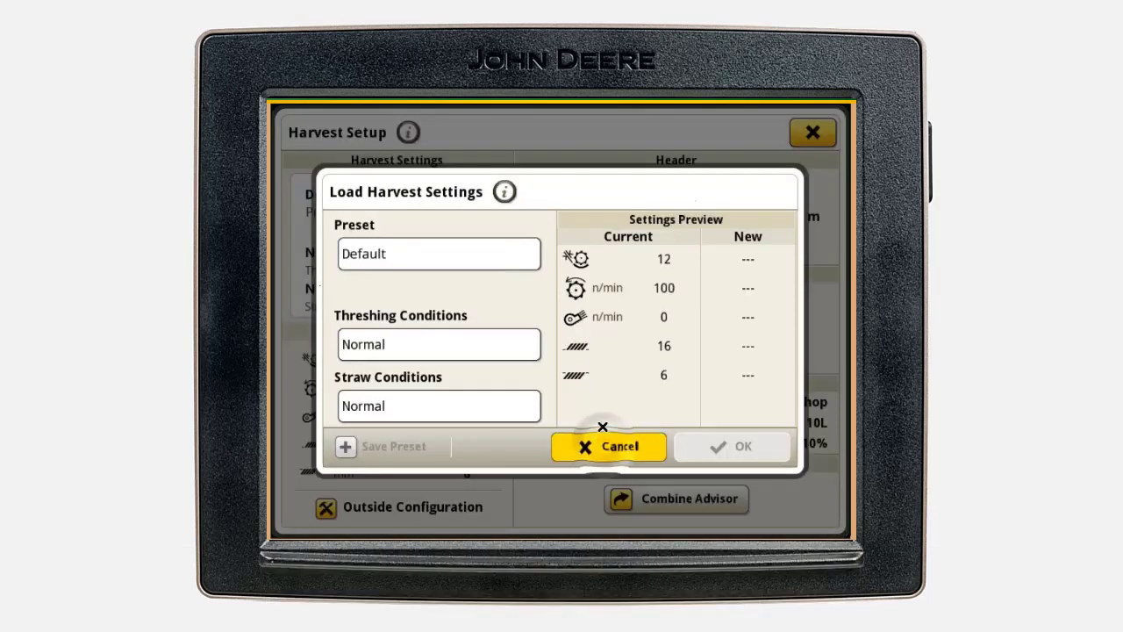
click(384, 509)
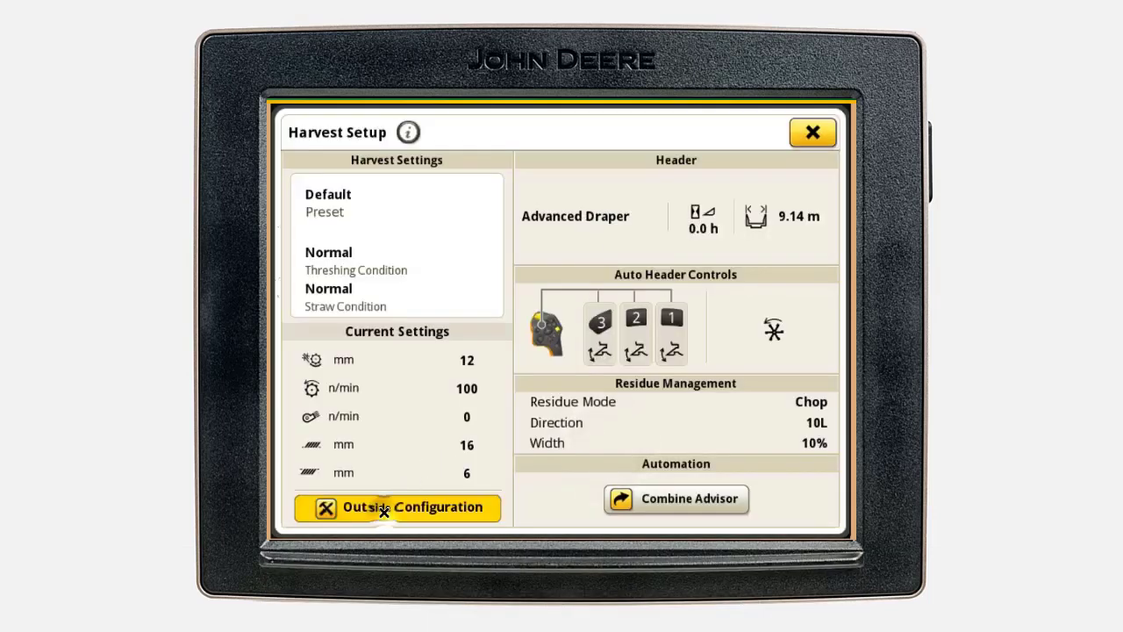
click(770, 191)
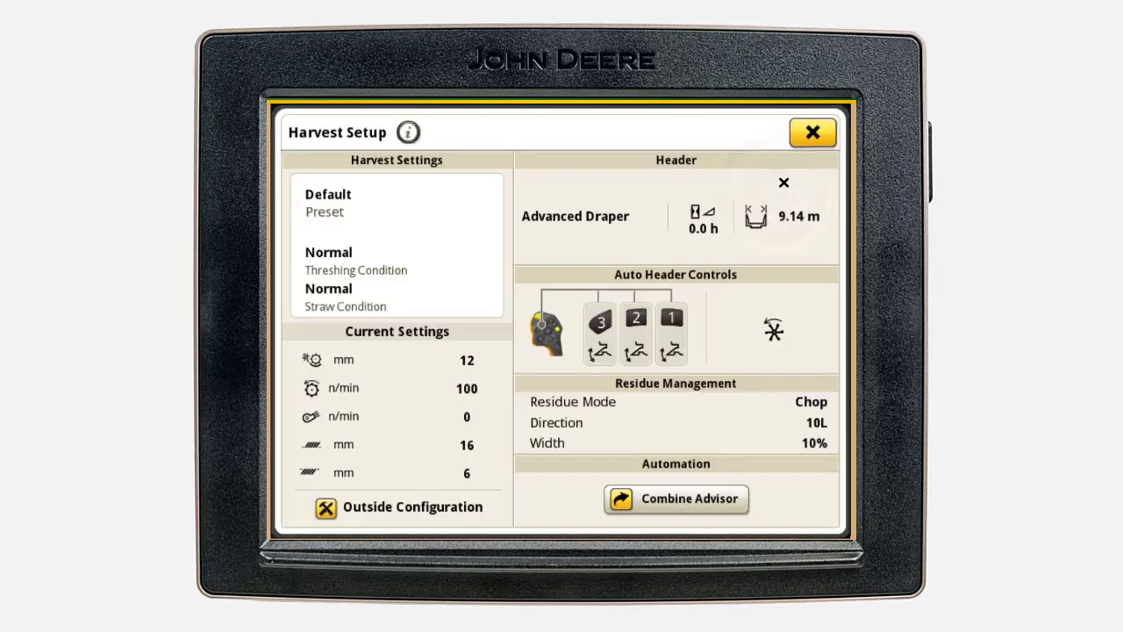
click(812, 131)
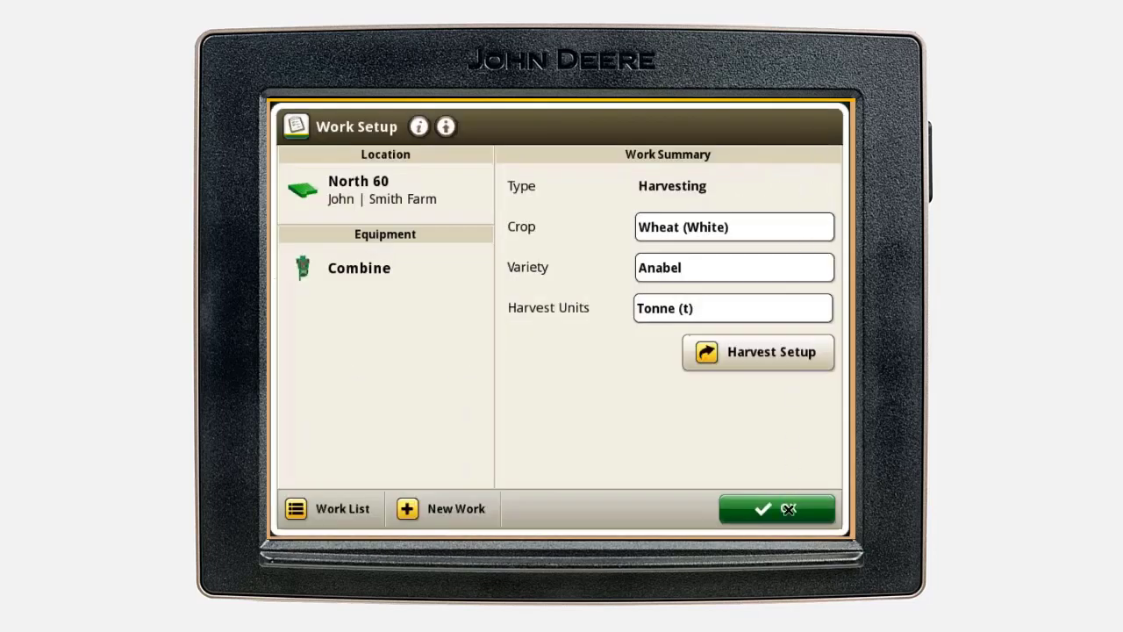
click(788, 509)
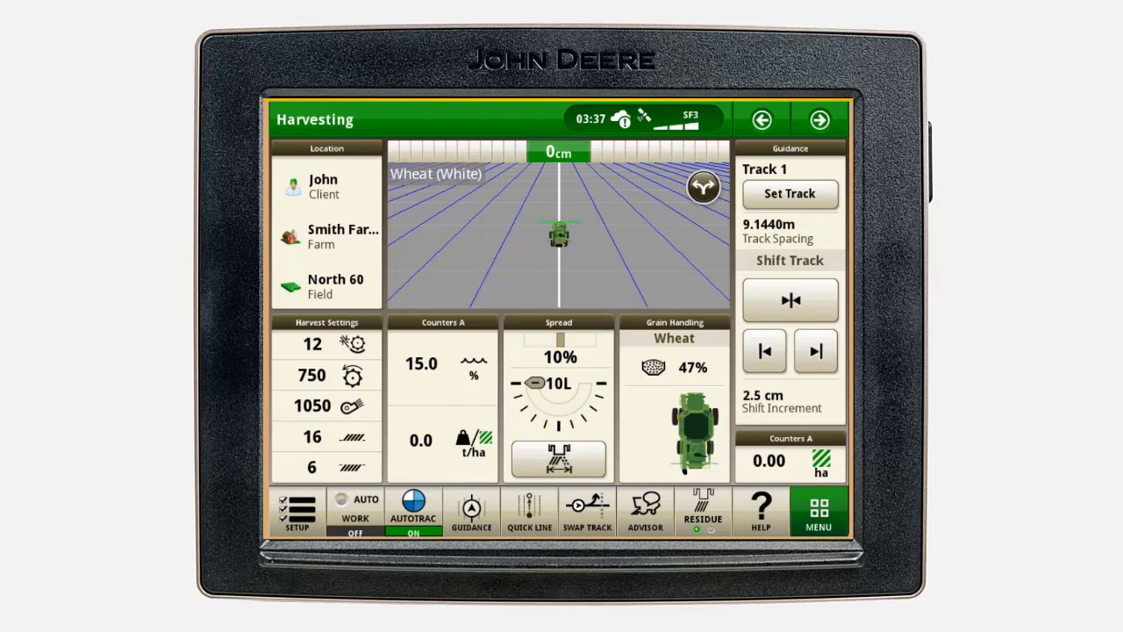